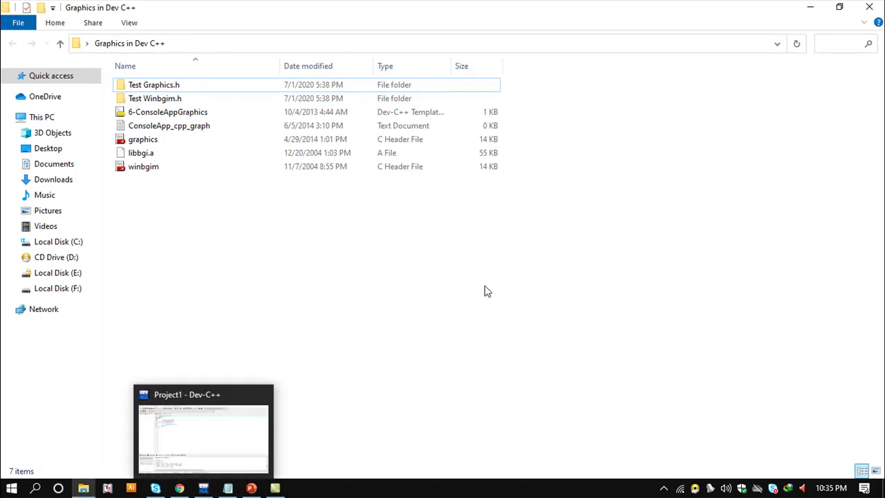
Step: Close the Project1 window in Dev-C++ without saving changes to the project or chapter1.cpp
left_click(204, 488)
right_click(204, 488)
left_click(184, 465)
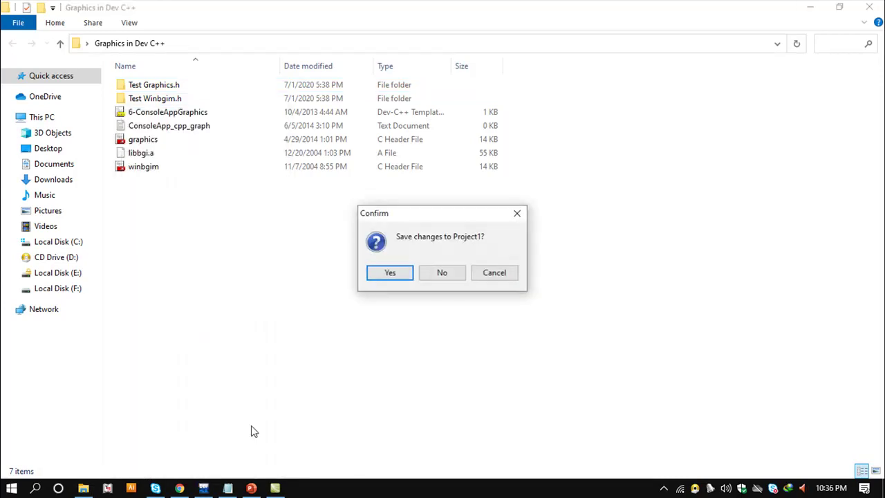
left_click(443, 277)
left_click(439, 274)
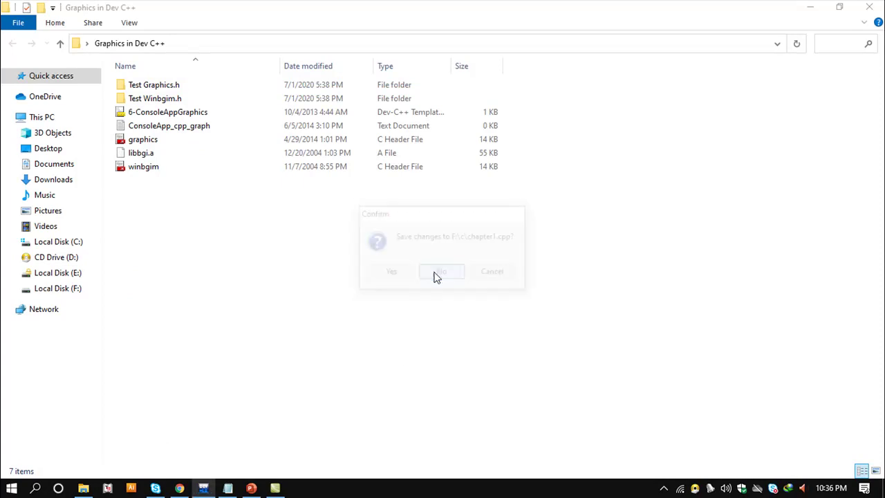
Step: Minimize the folder window and open the file location of the Dev-C++ desktop shortcut
left_click(810, 7)
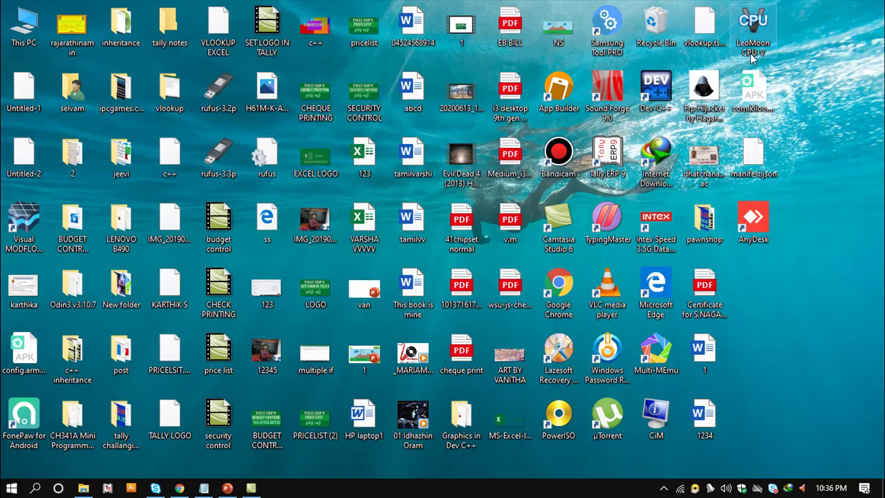
right_click(663, 85)
left_click(717, 108)
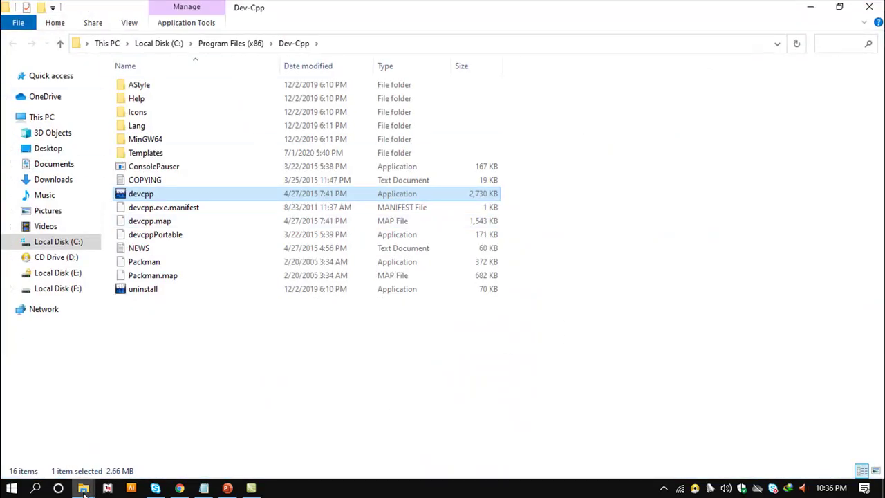
Step: Copy the 6-ConsoleAppGraphics and ConsoleApp_cpp_graph files from the Graphics in Dev C++ folder
mouse_move(83, 488)
left_click(109, 434)
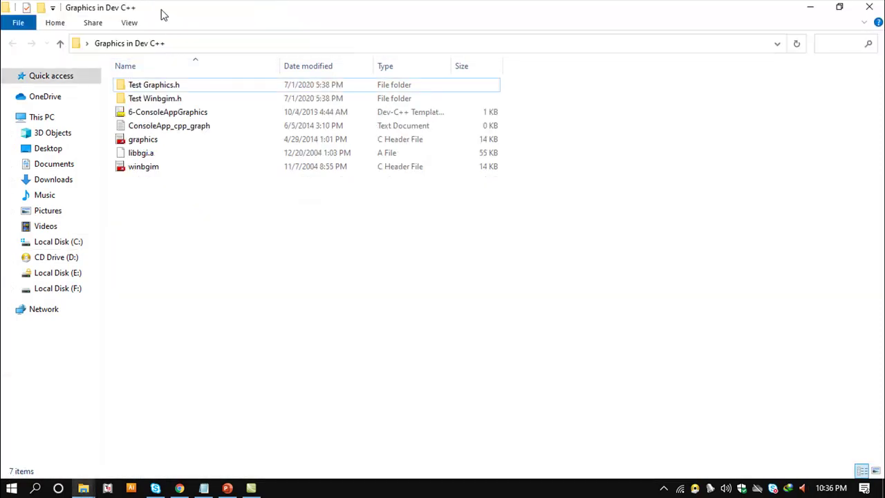
left_click(164, 114)
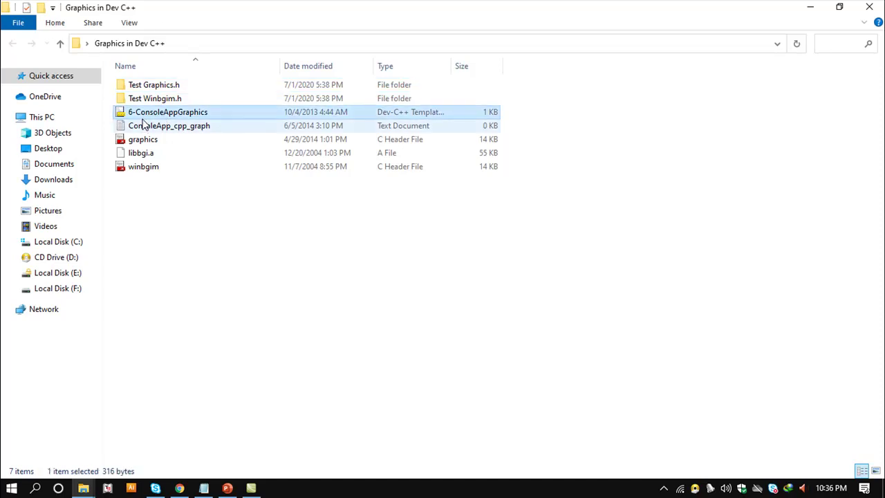
left_click(200, 128, "ctrl")
right_click(200, 113)
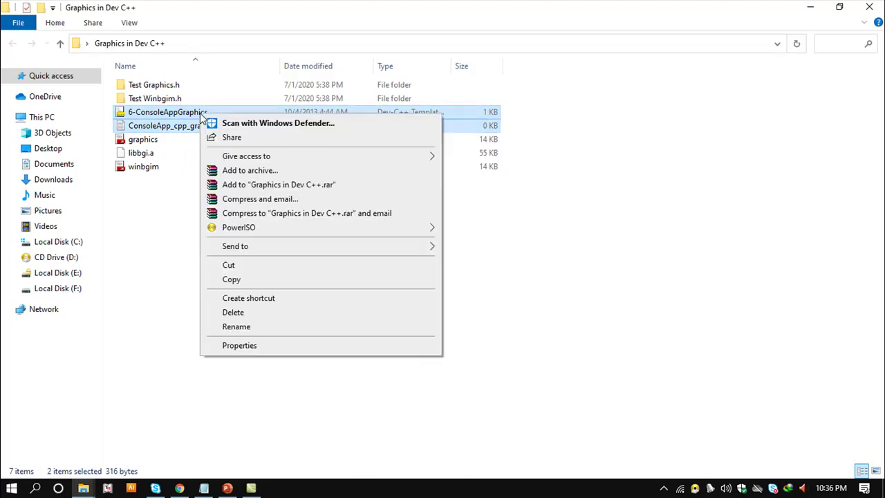
left_click(235, 280)
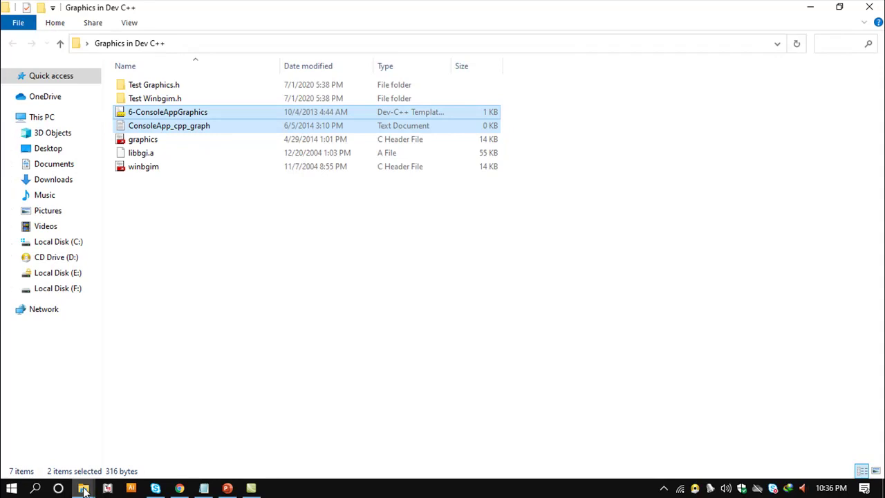
Step: Paste the two copied files into Dev-Cpp's Templates folder, replacing the existing ones, and return to the Dev-Cpp folder
mouse_move(84, 487)
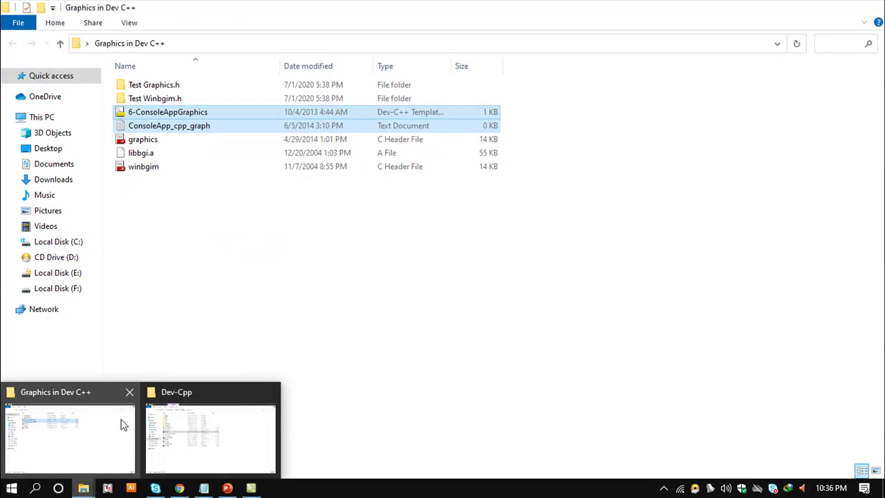
left_click(183, 427)
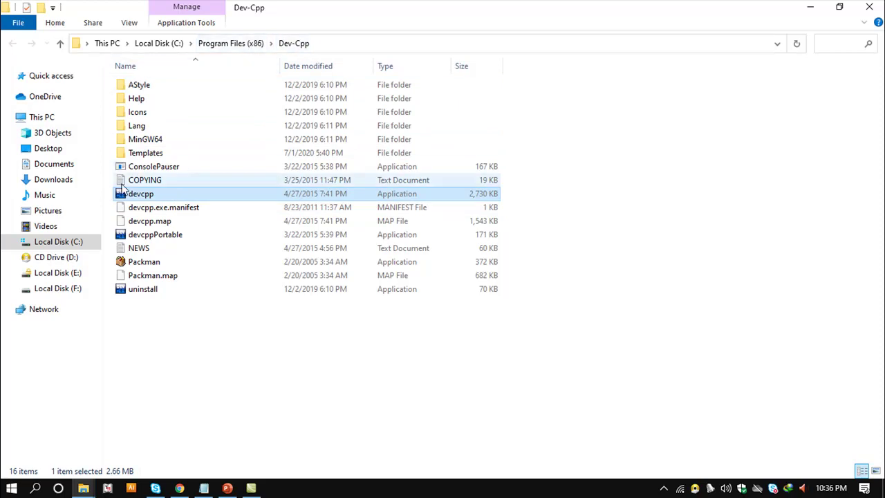
double_click(159, 153)
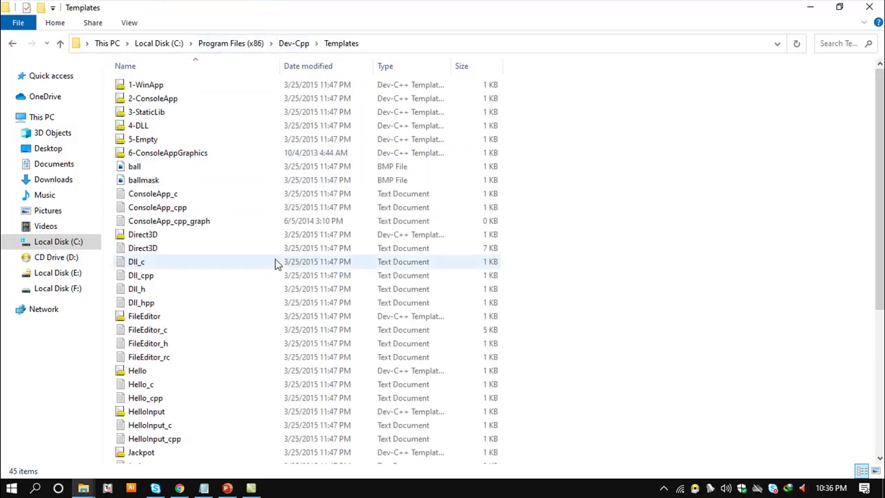
right_click(664, 166)
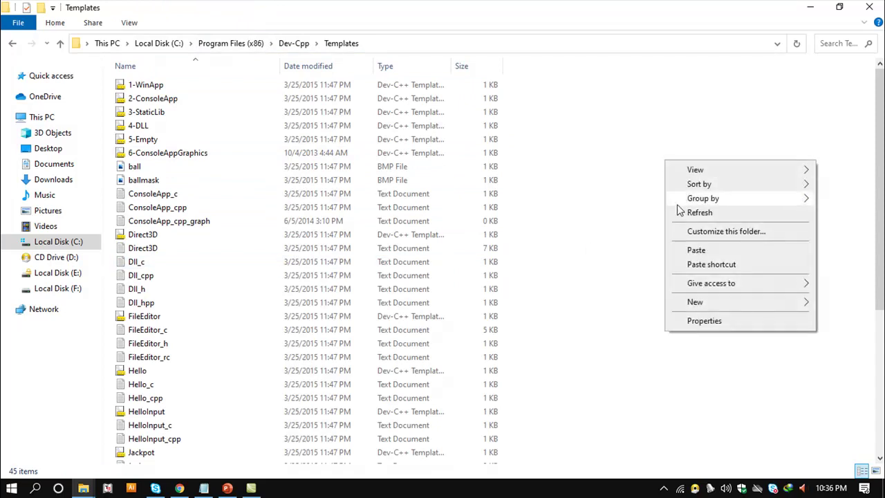
left_click(704, 251)
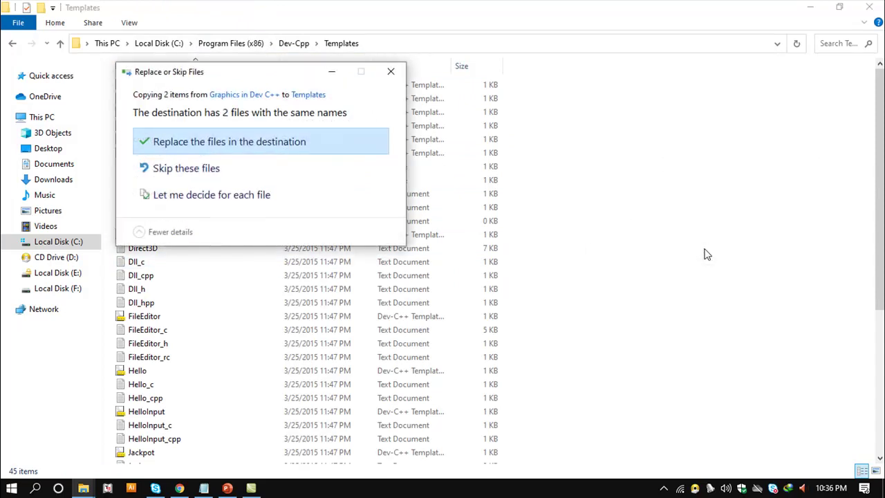
left_click_drag(273, 72, 489, 110)
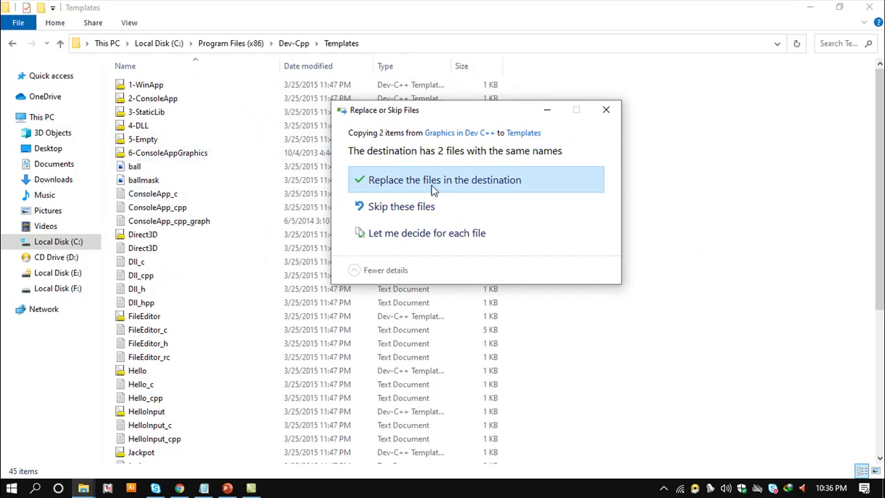
left_click(468, 180)
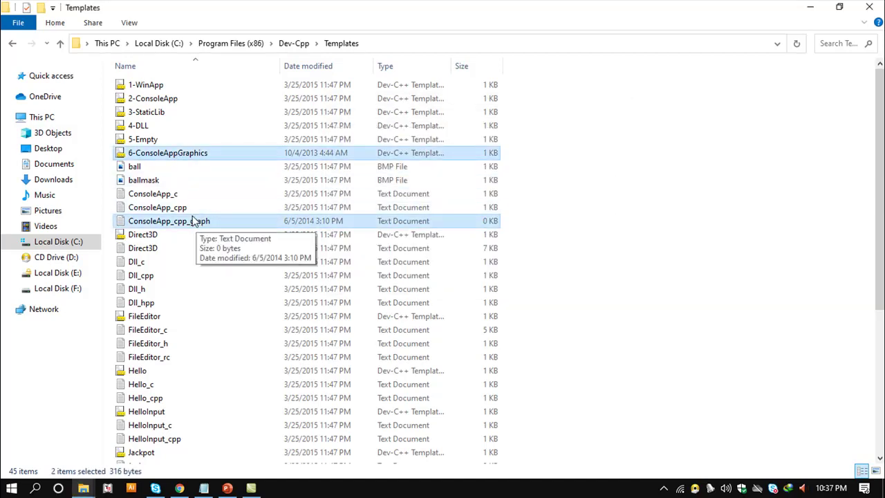
left_click(13, 45)
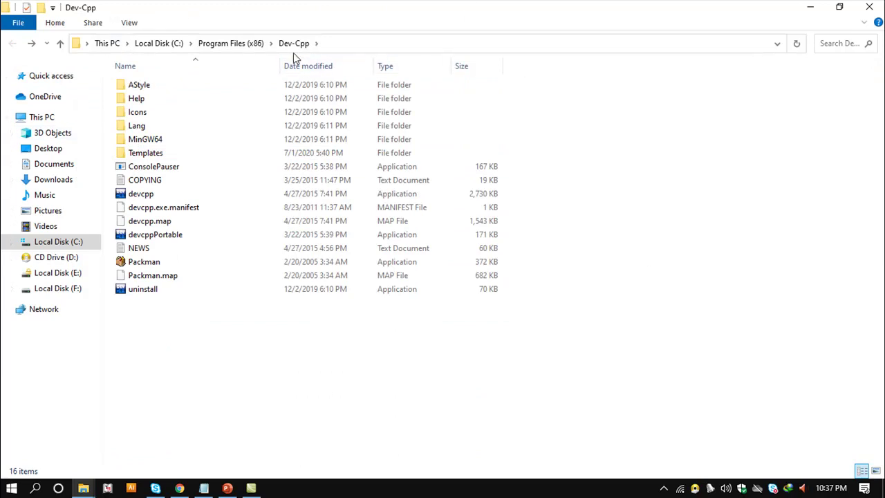
Step: Copy the graphics and winbgim header files from the Graphics in Dev C++ folder
left_click(84, 488)
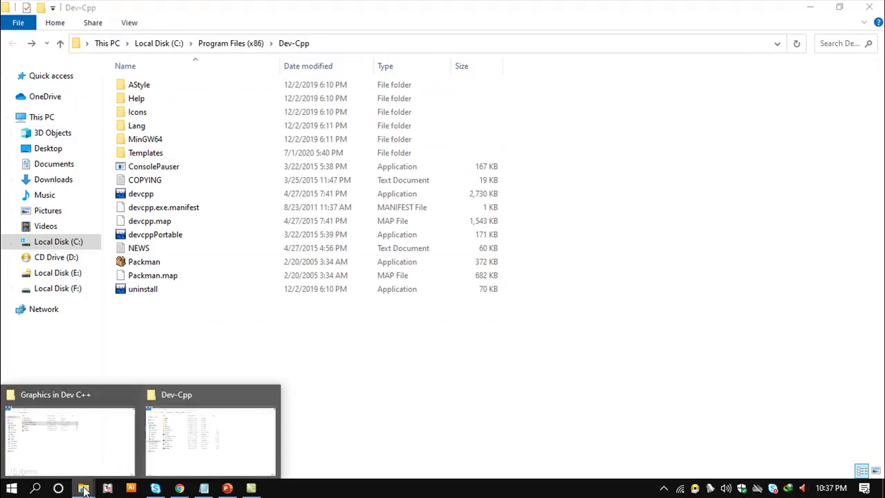
left_click(121, 422)
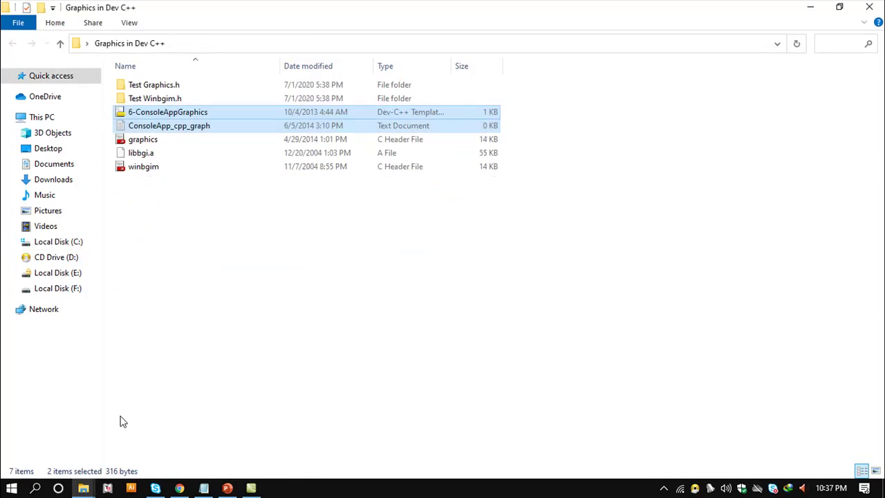
left_click(253, 268)
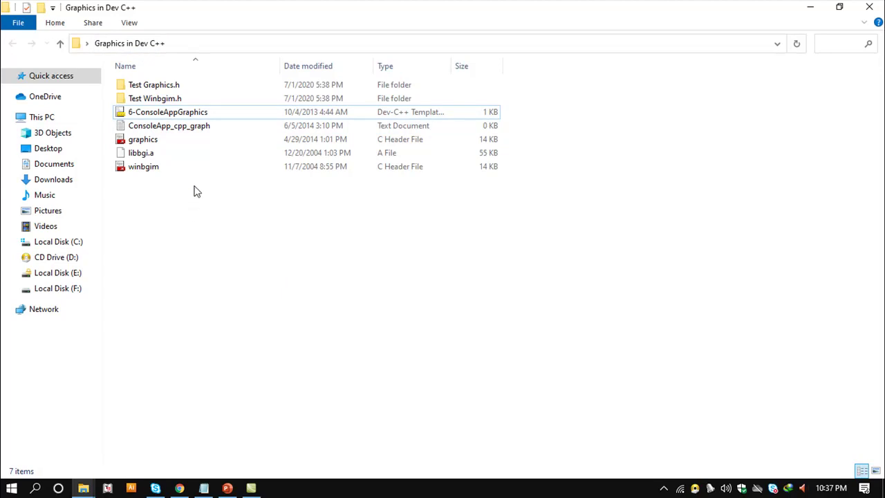
left_click(158, 139)
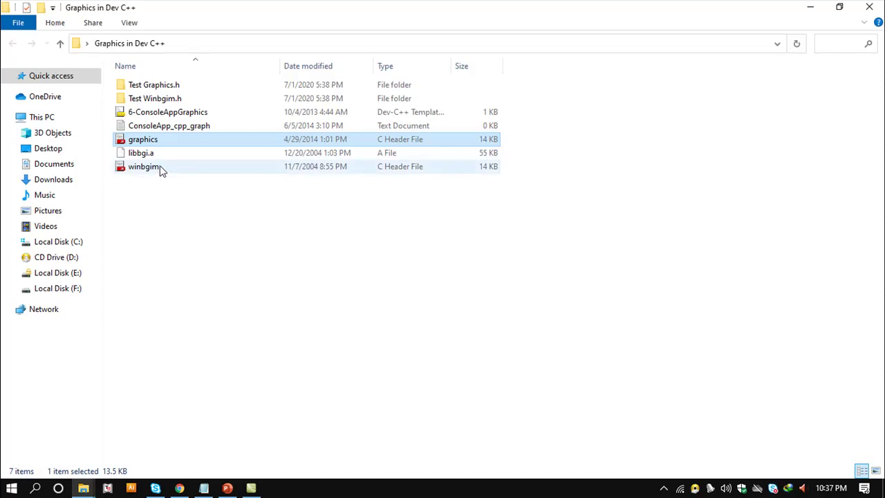
left_click(159, 166, "ctrl")
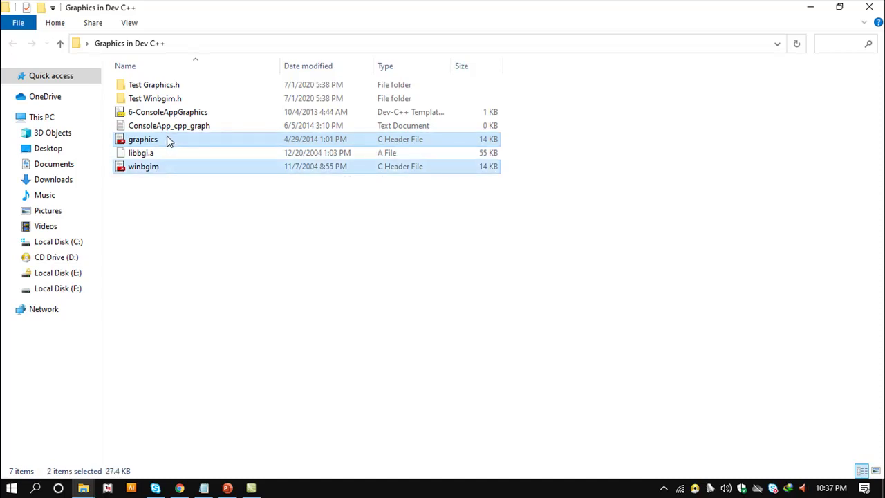
left_click(168, 191)
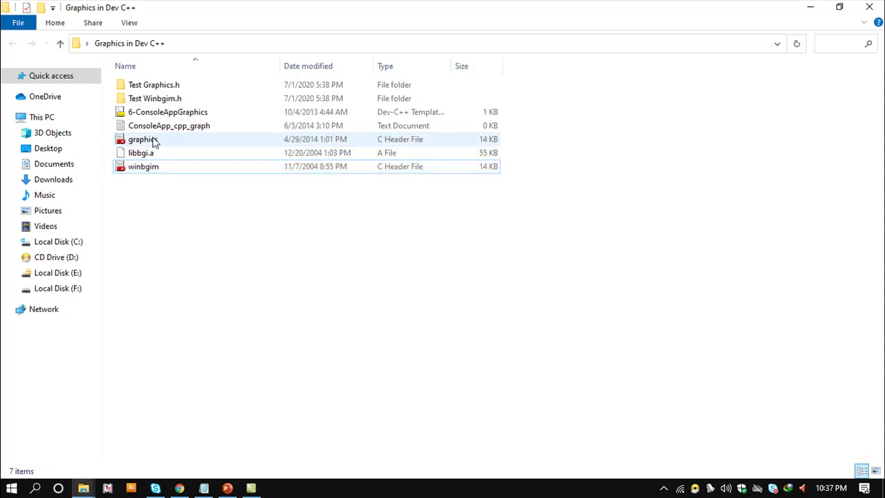
left_click(155, 140)
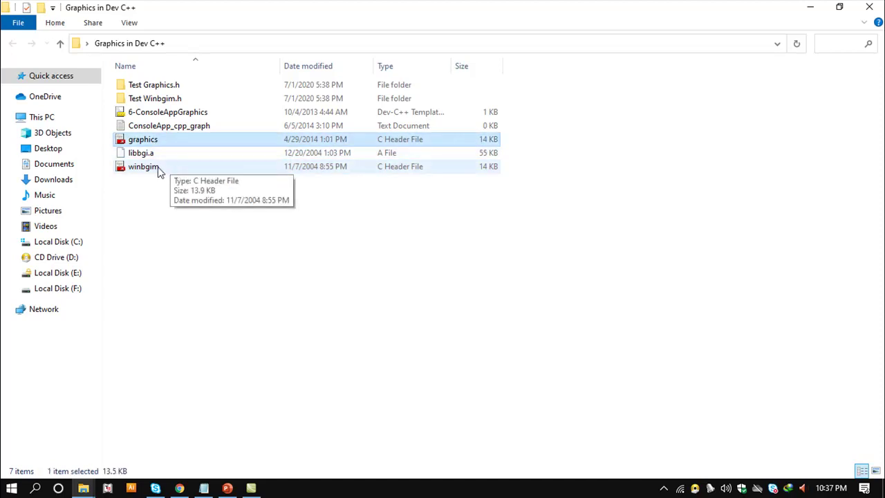
left_click(159, 168, "ctrl")
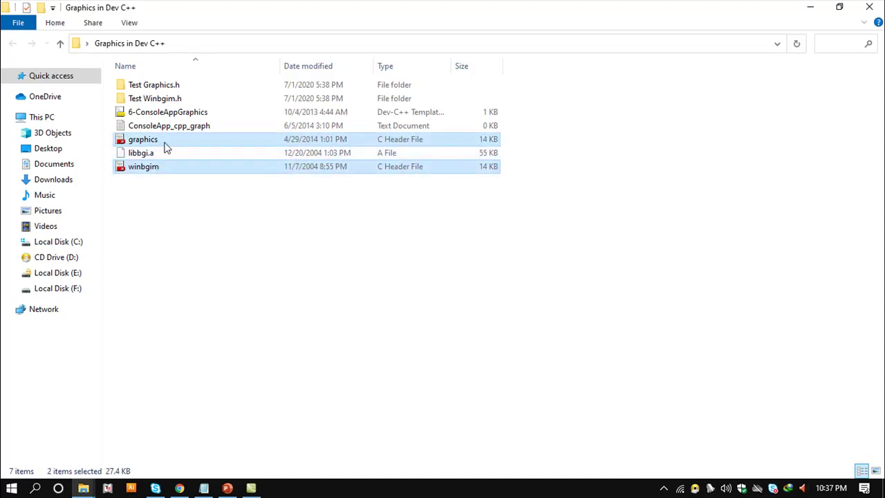
right_click(166, 142)
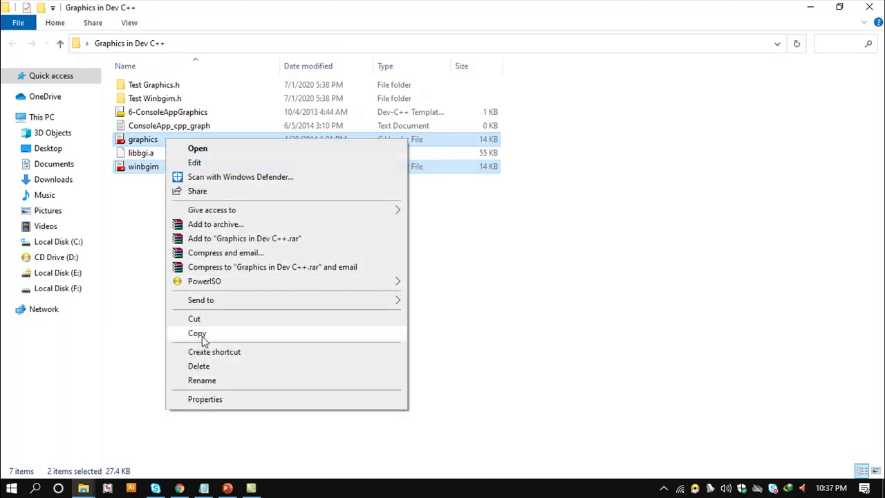
left_click(198, 335)
Step: Try to paste the copied header files into Dev-Cpp\MinGW64\x86_64-w64-mingw32\include, cancelling at the file replacement choice
left_click(83, 488)
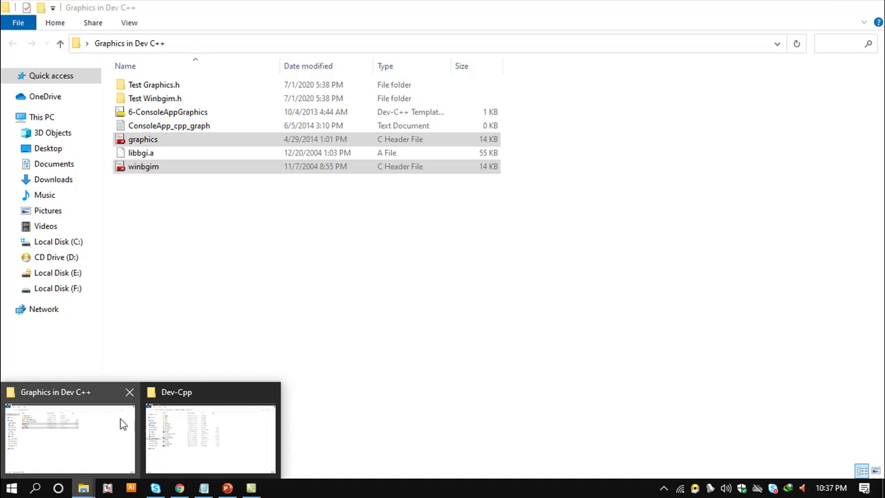
left_click(166, 414)
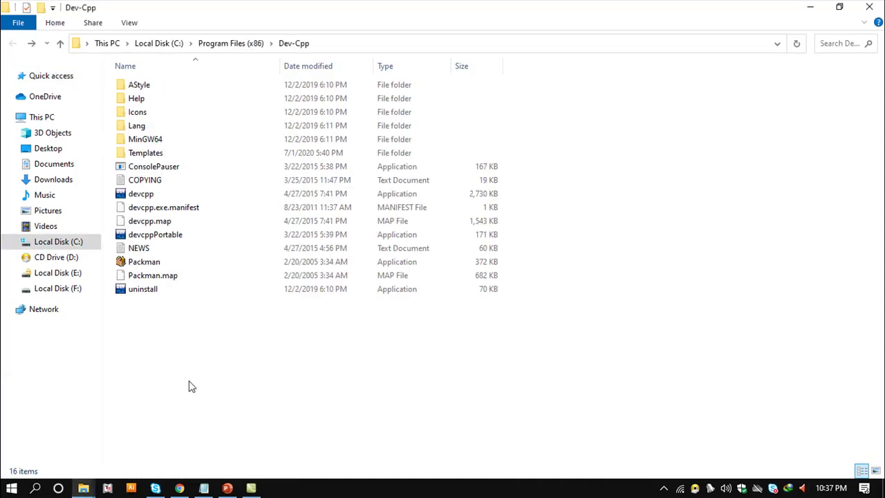
left_click(153, 142)
double_click(152, 142)
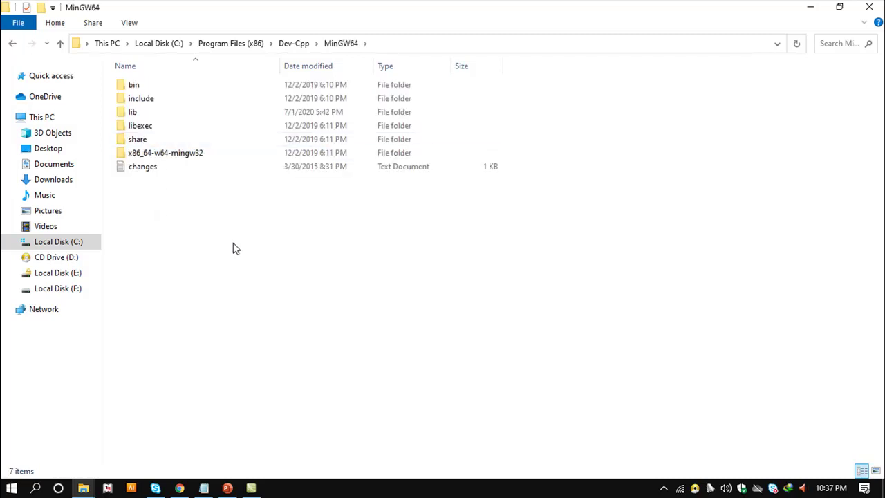
double_click(182, 158)
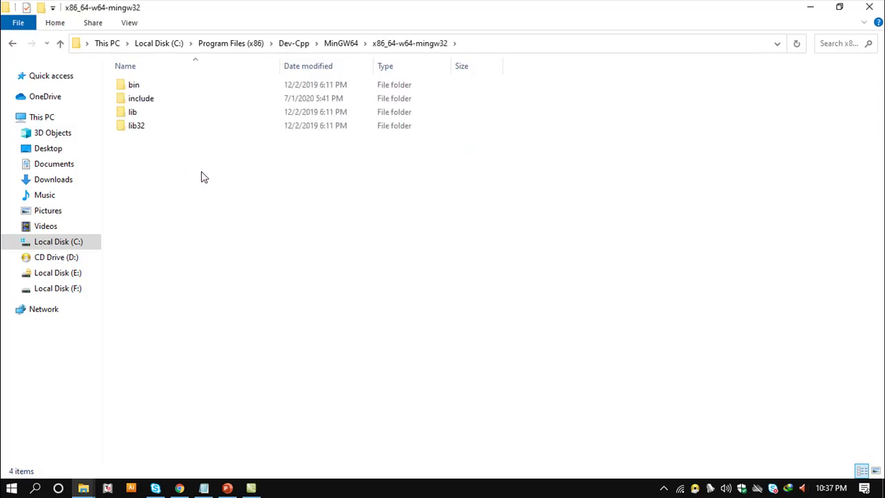
double_click(147, 100)
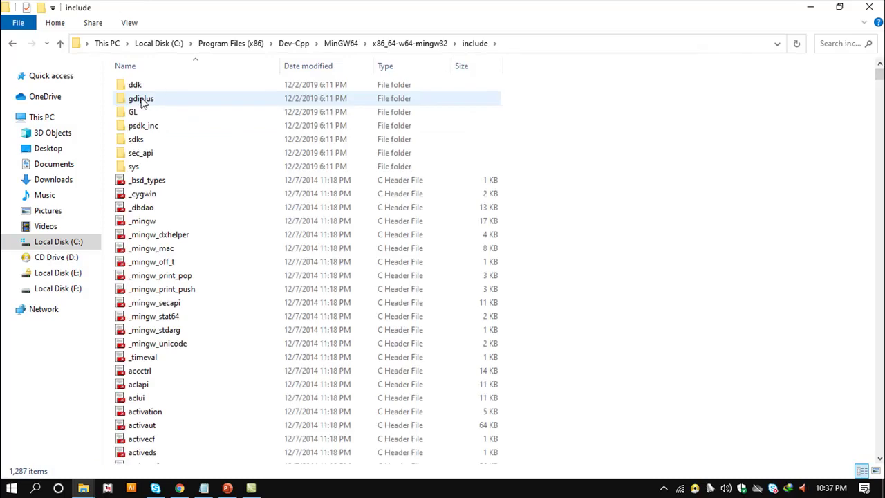
right_click(658, 127)
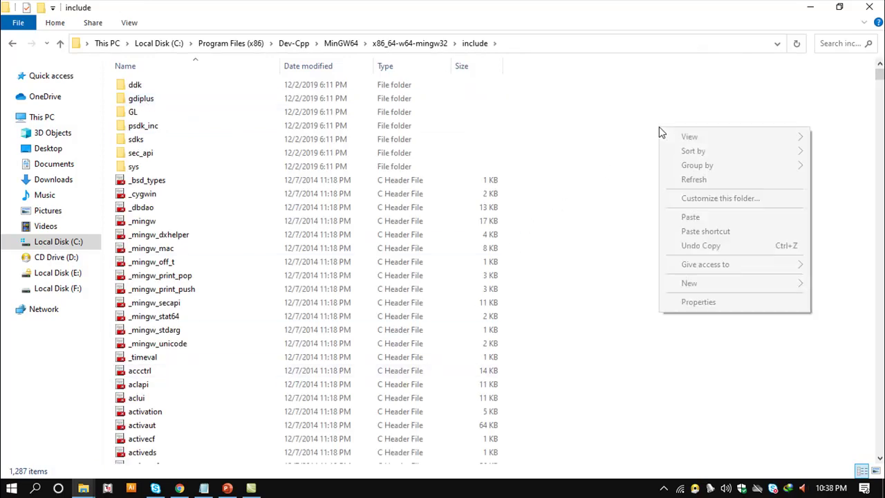
left_click(690, 217)
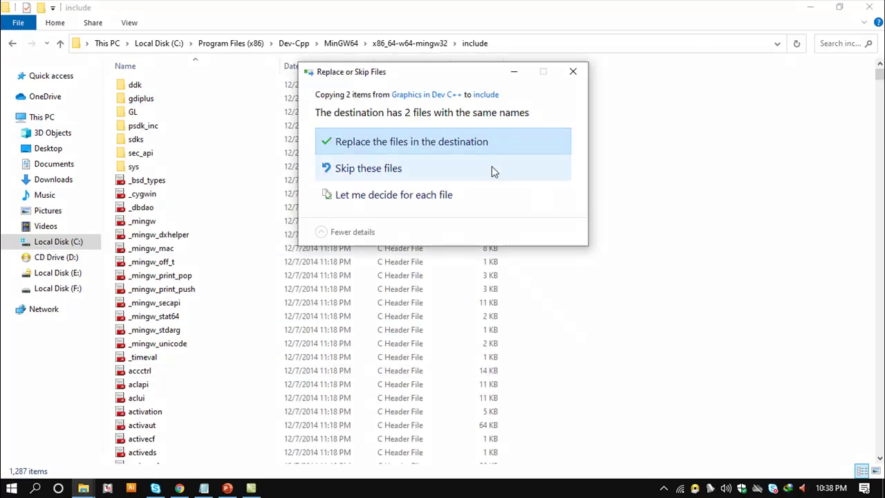
left_click(573, 72)
Step: Return from the include folder to the main Dev-Cpp folder
left_click(13, 45)
left_click(13, 44)
left_click(13, 45)
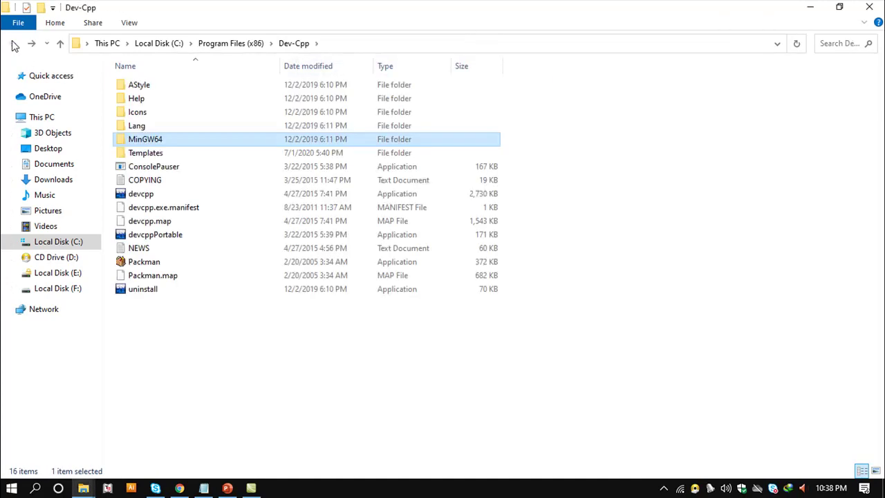
left_click(660, 149)
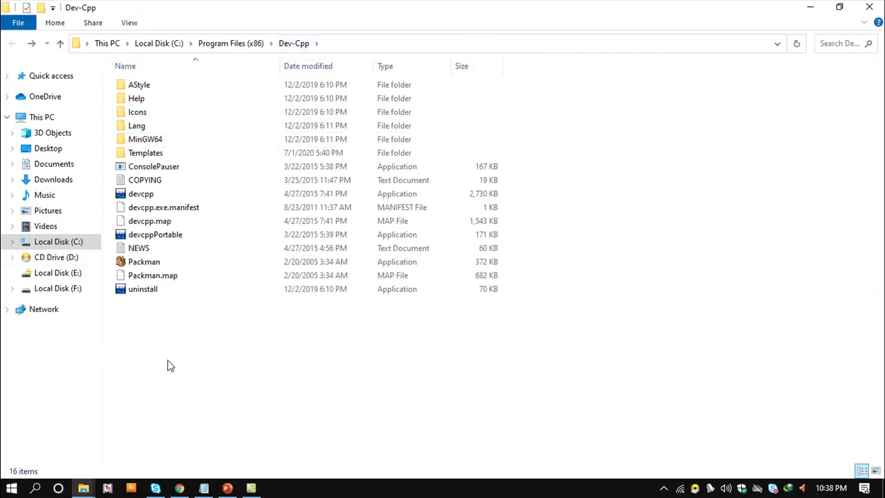
Step: Copy the libbgi.a file from the Graphics in Dev C++ folder
left_click(84, 486)
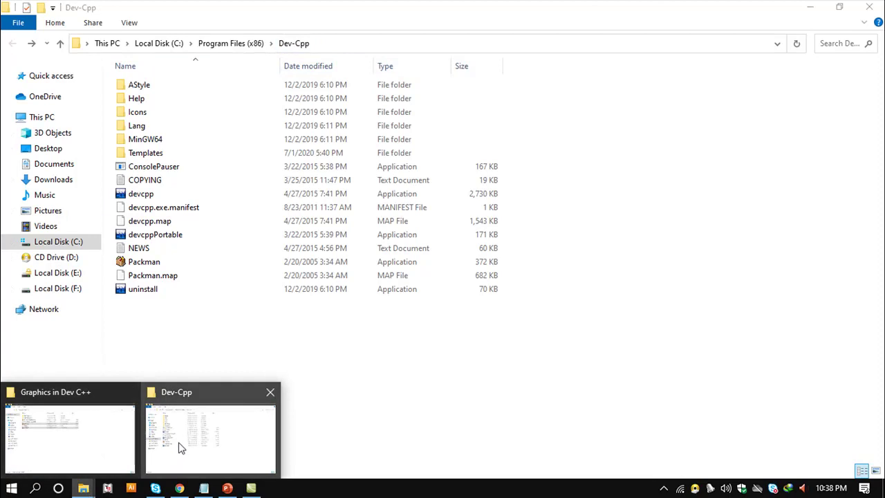
left_click(95, 426)
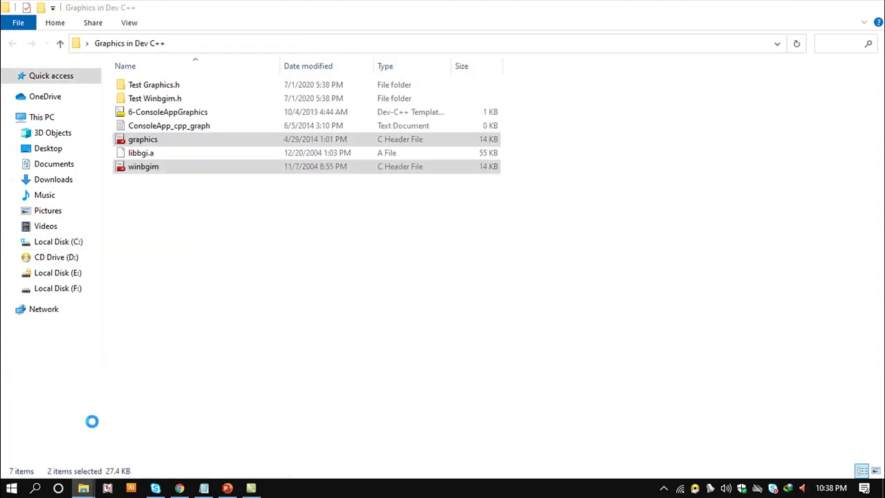
left_click(164, 255)
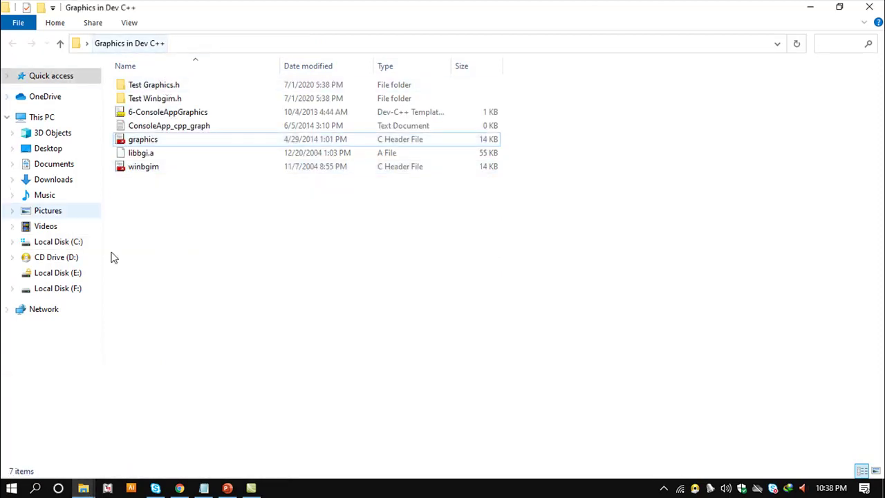
left_click(152, 157)
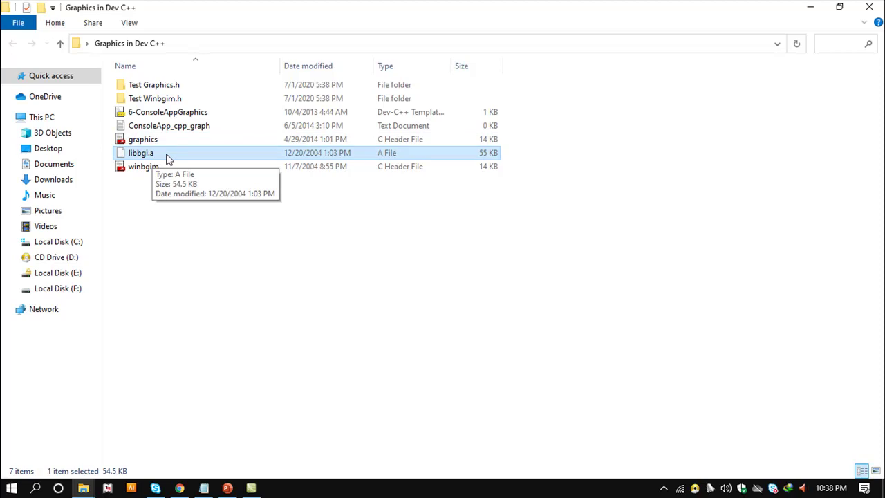
right_click(167, 157)
left_click(206, 350)
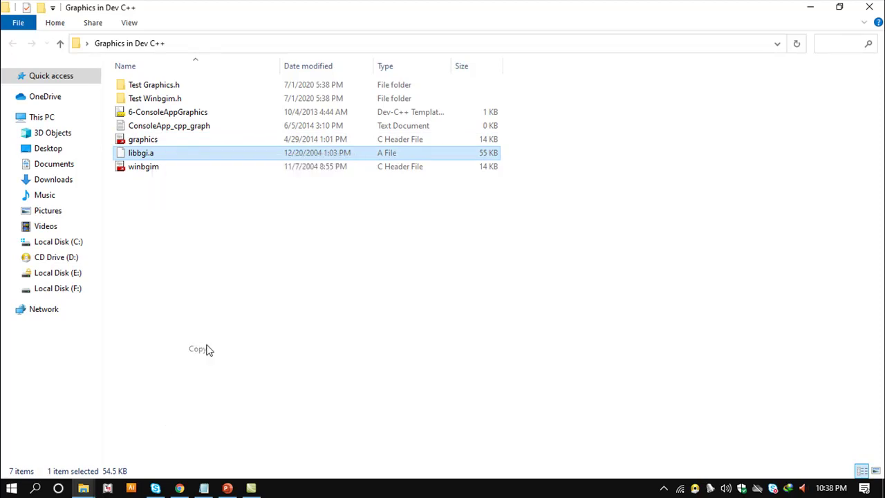
Step: Paste libbgi.a into the Dev-Cpp\MinGW64\x86_64-w64-mingw32\lib folder
left_click(82, 488)
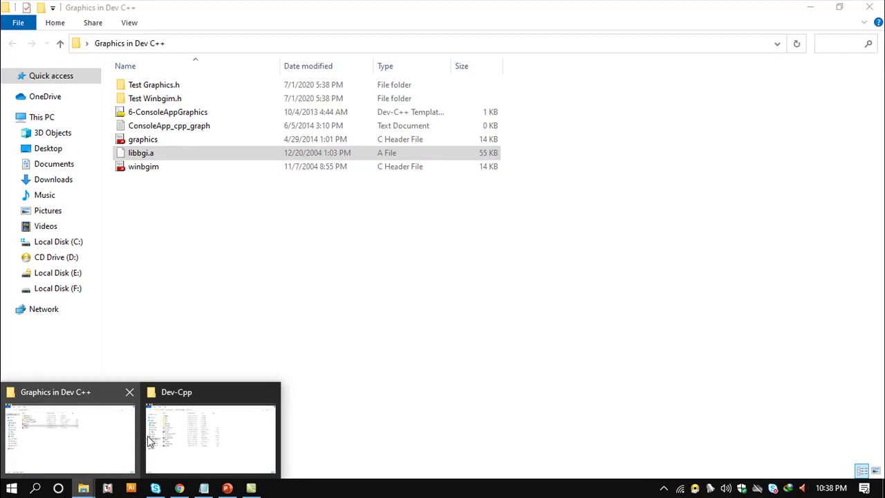
left_click(197, 430)
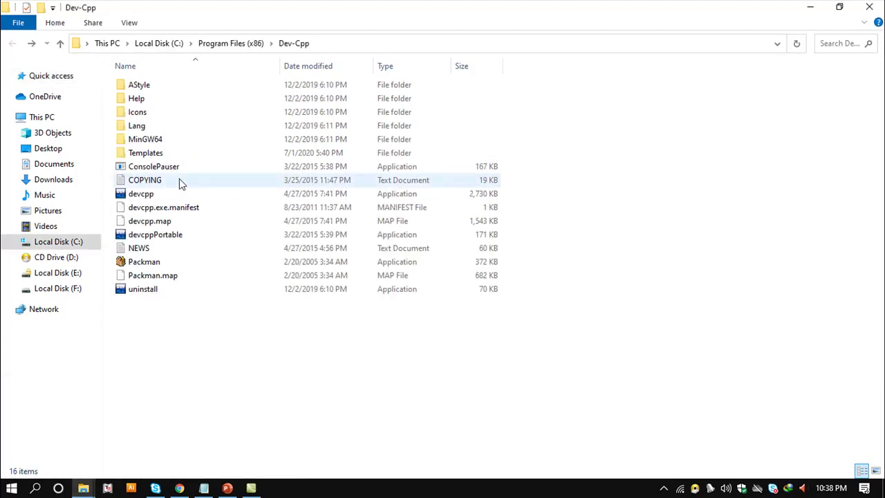
mouse_move(158, 144)
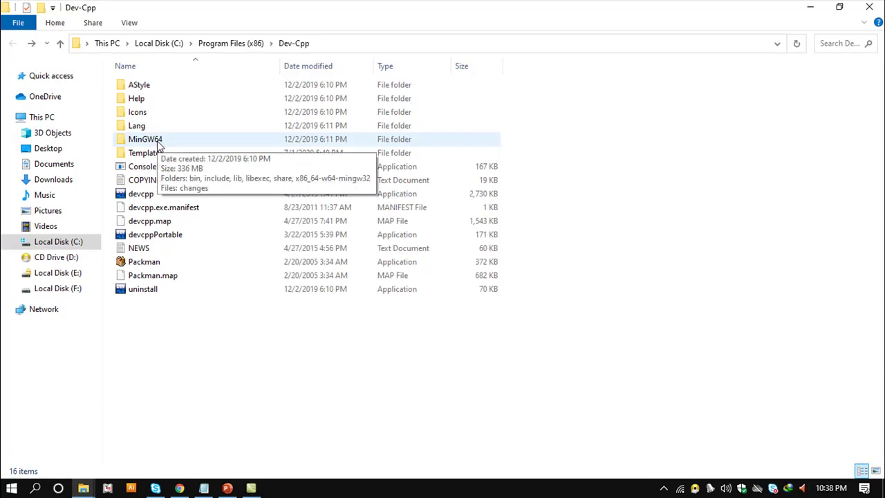
double_click(158, 142)
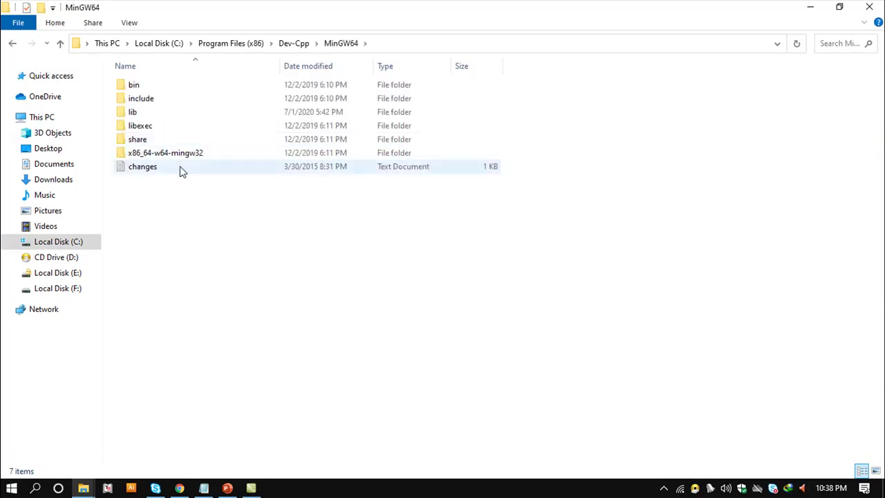
double_click(185, 154)
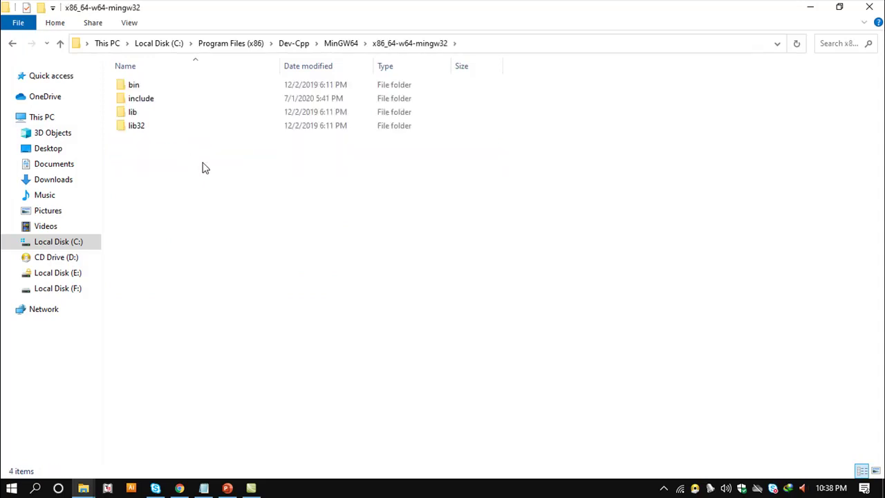
left_click(131, 114)
double_click(130, 115)
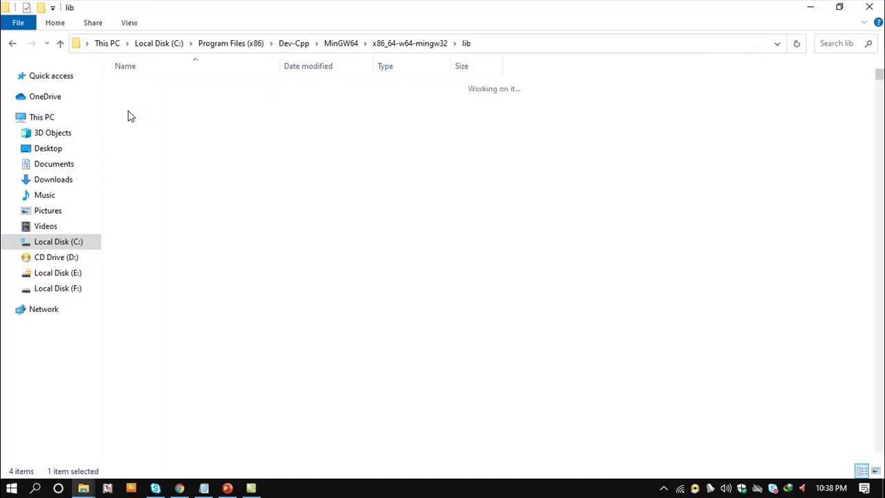
right_click(615, 163)
left_click(636, 253)
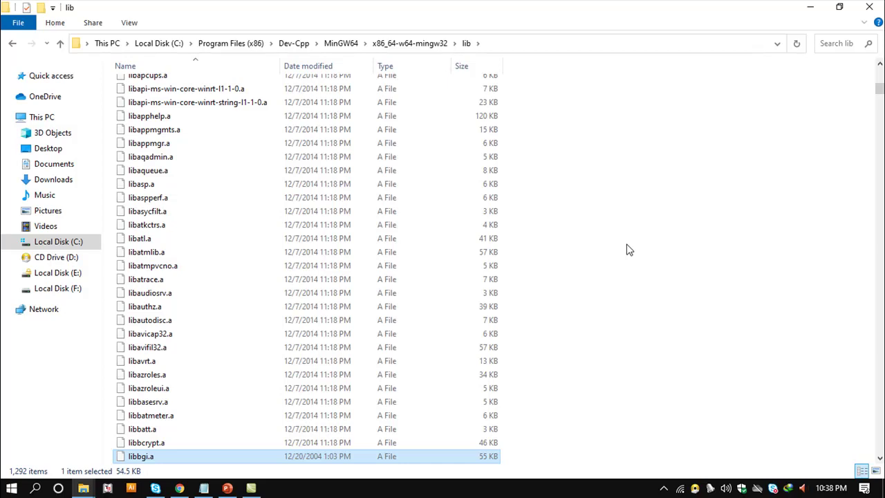
Step: Close both folder windows and start Dev-C++, declining removal of the missing library directories from the compiler set
left_click(875, 8)
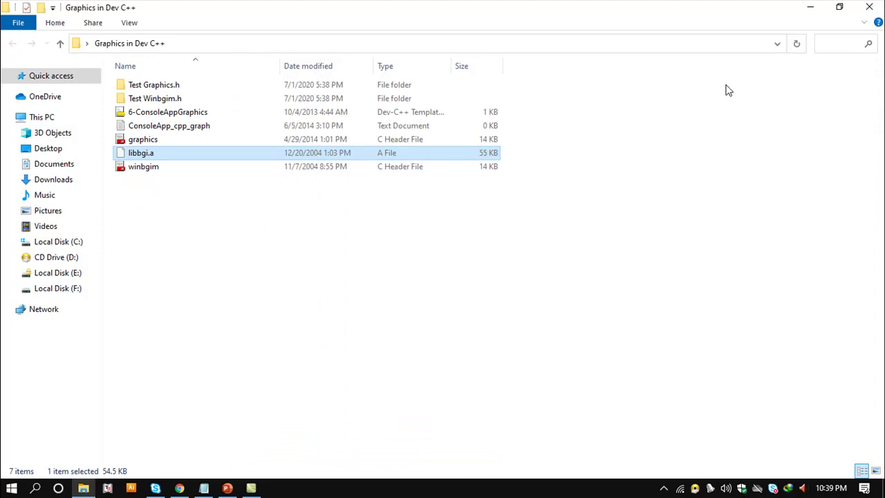
left_click(874, 8)
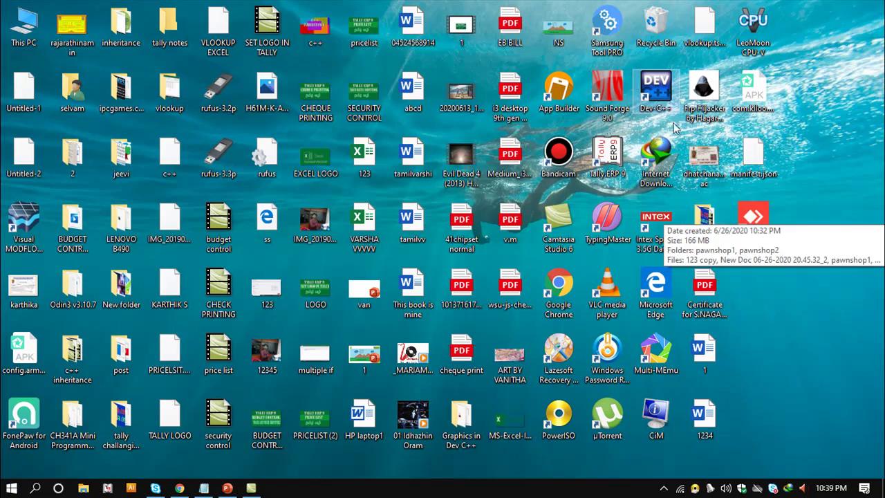
double_click(664, 88)
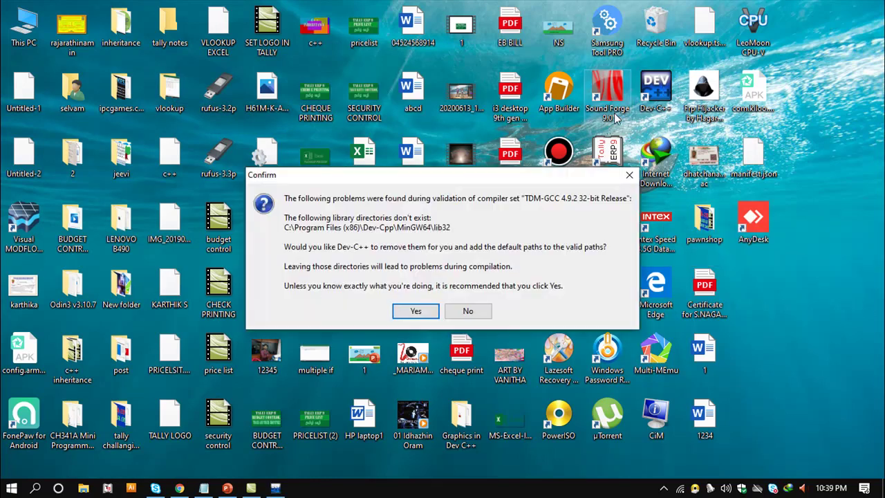
left_click(467, 311)
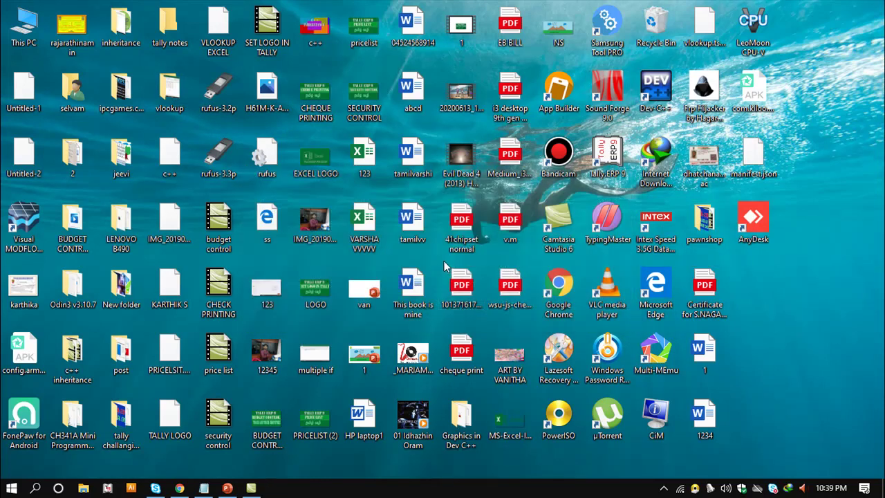
Step: Create a C++ Console Graphics Application project named graphicsline and save it in the c folder
left_click(15, 21)
mouse_move(35, 37)
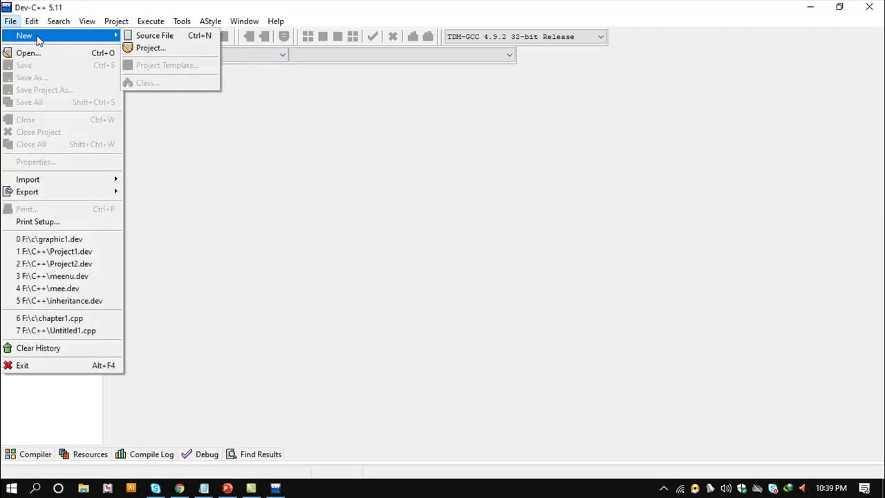
left_click(156, 51)
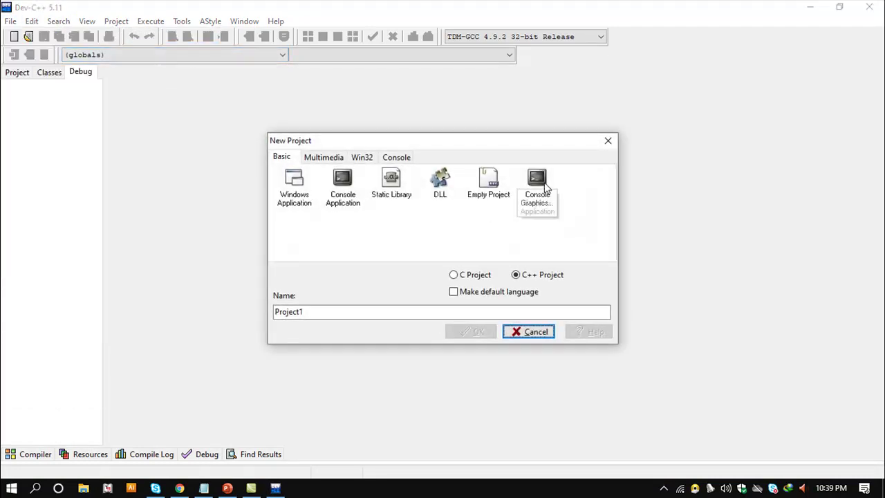
left_click(344, 181)
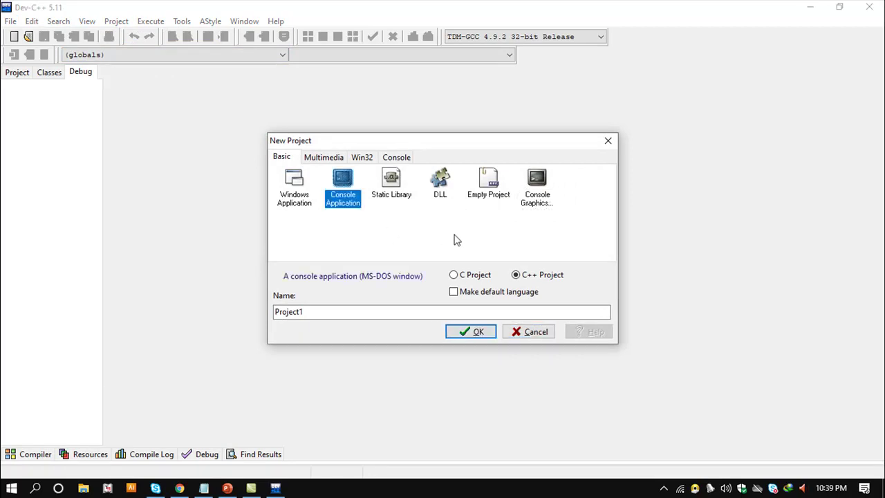
left_click(537, 179)
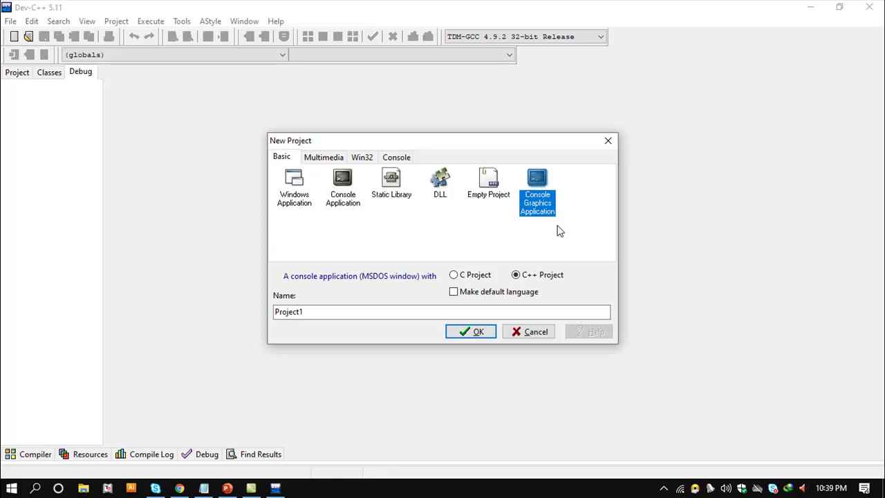
left_click_drag(340, 310, 256, 326)
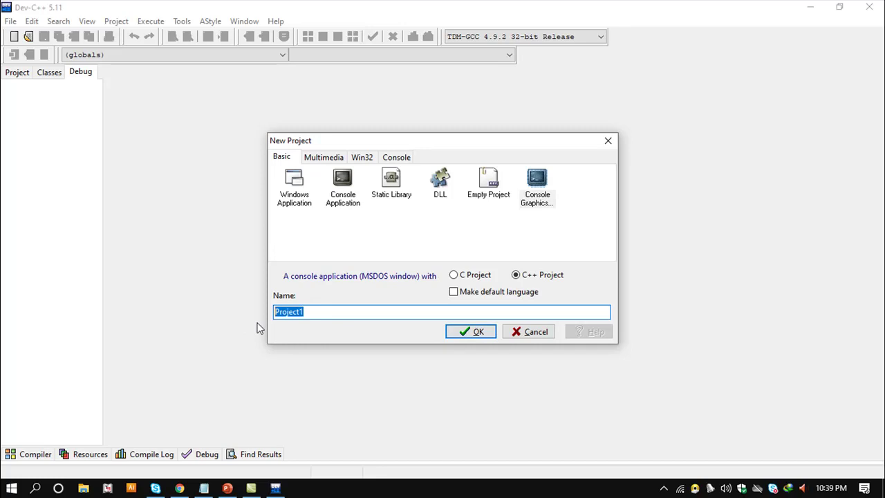
type("graphicsline")
left_click(477, 332)
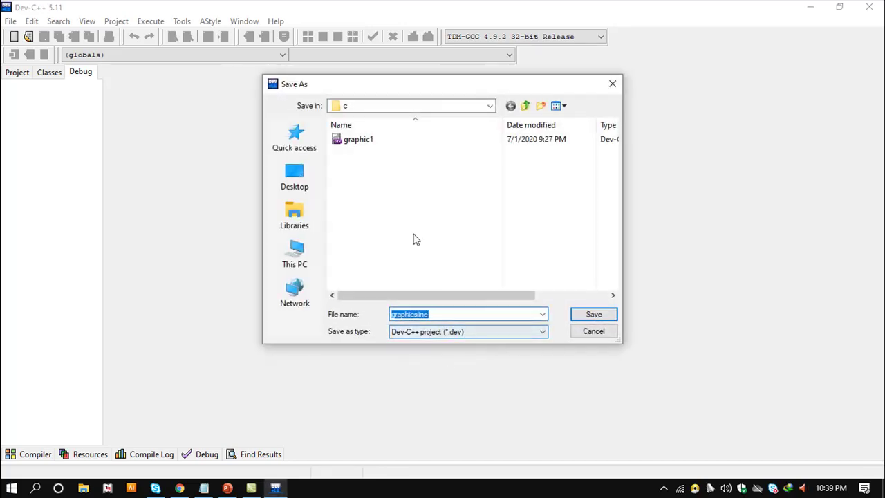
left_click(596, 313)
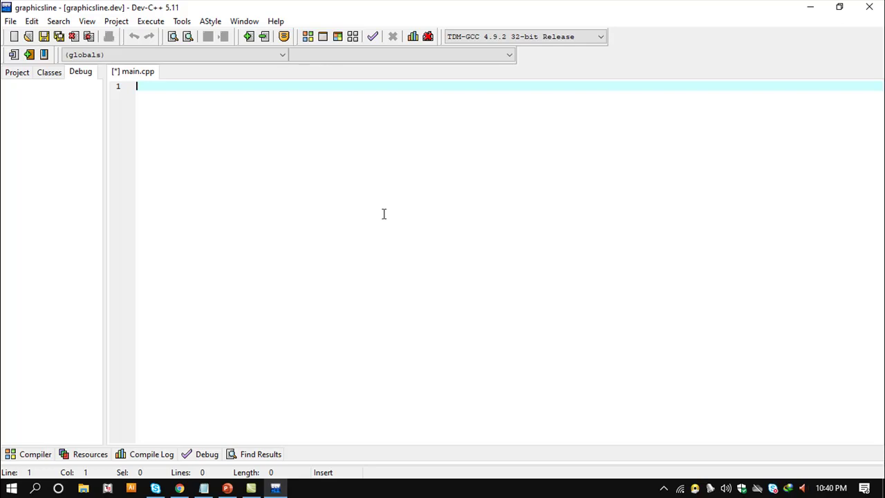
Step: Write #include<graphics.h> on the first line of main.cpp, followed by a blank line
type("#in")
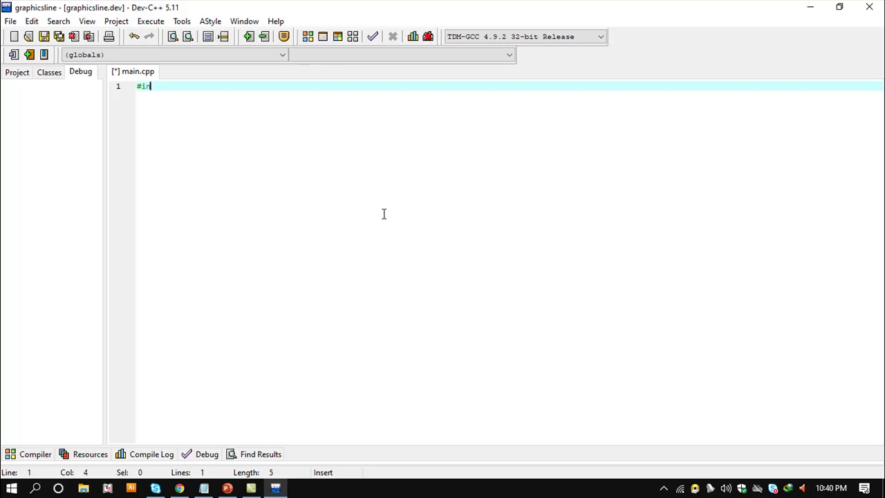
type("clude<")
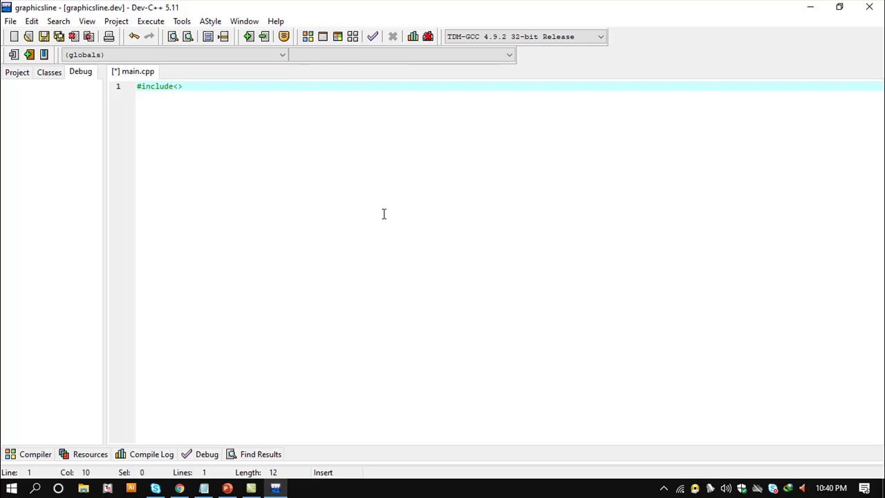
type("graphics.h>")
key("Return")
key("Return")
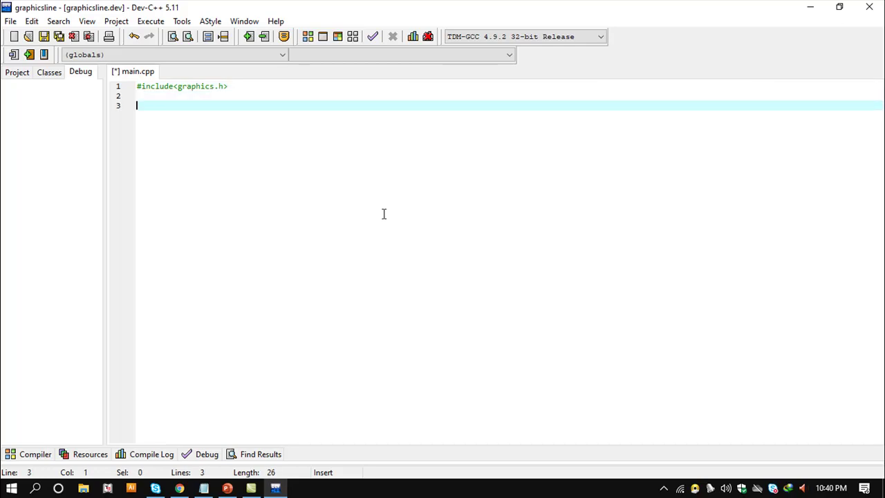
Step: Add a main() function with opening and closing braces below the include line
type("main()")
key("Return")
type("{")
key("Return")
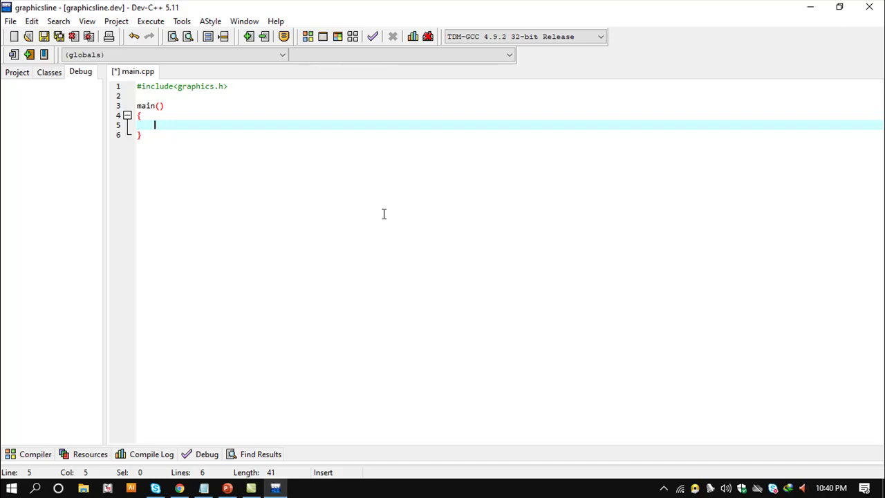
Step: Start an initwindows() call inside main, trying 1024,768 as its arguments
type("initwindows(")
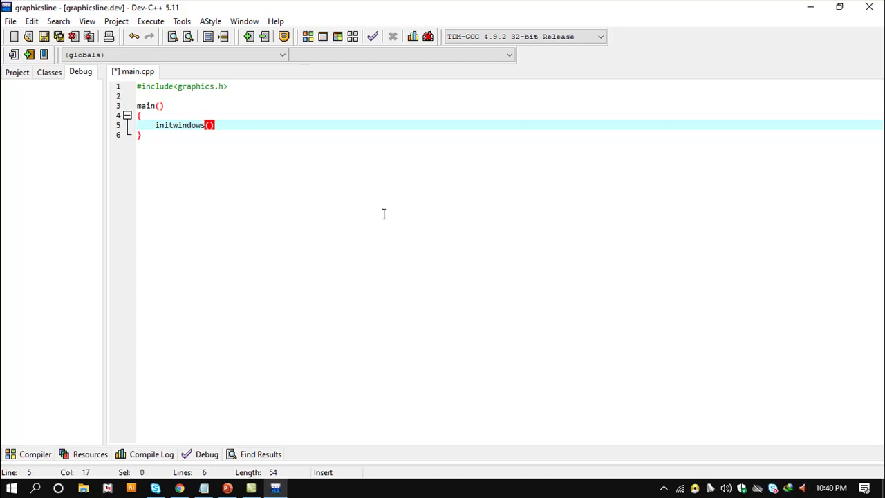
type("1024,768")
key("BackSpace")
key("BackSpace")
key("BackSpace")
key("BackSpace")
key("BackSpace")
key("BackSpace")
key("BackSpace")
key("BackSpace")
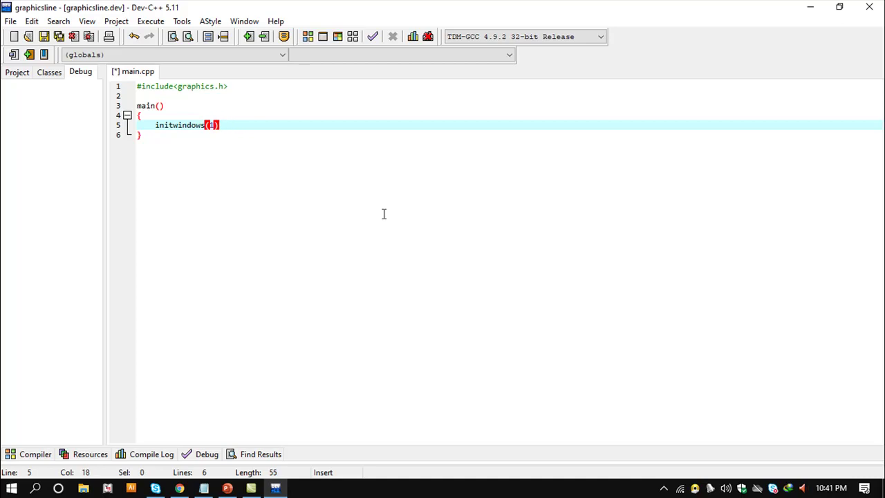